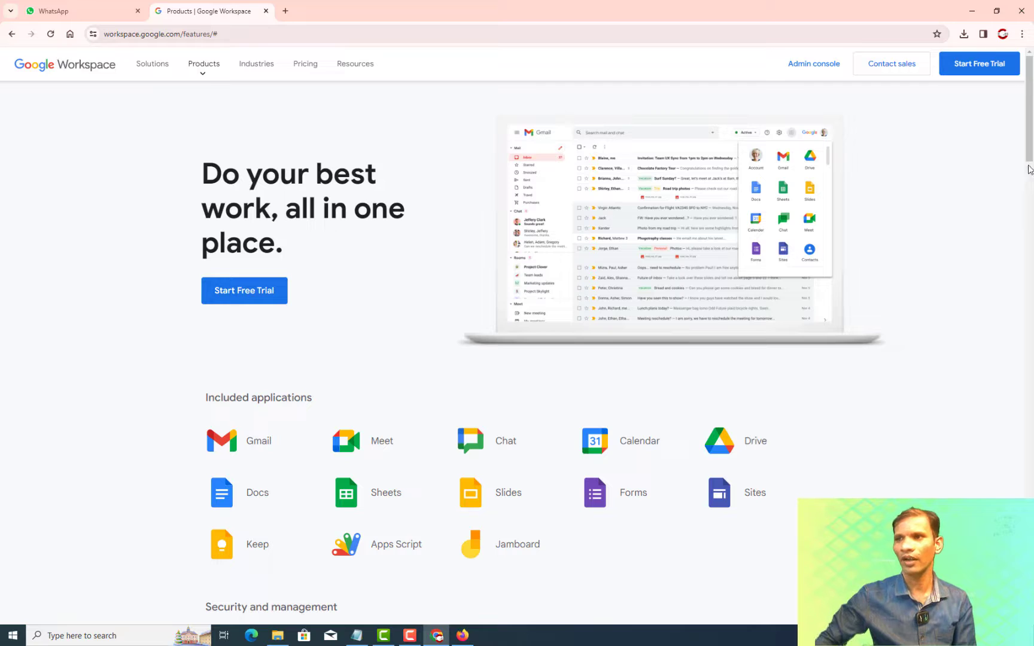
Start the Google Workspace free trial from the products page hero button.
{"action": "left_click", "coordinate": [256, 294]}
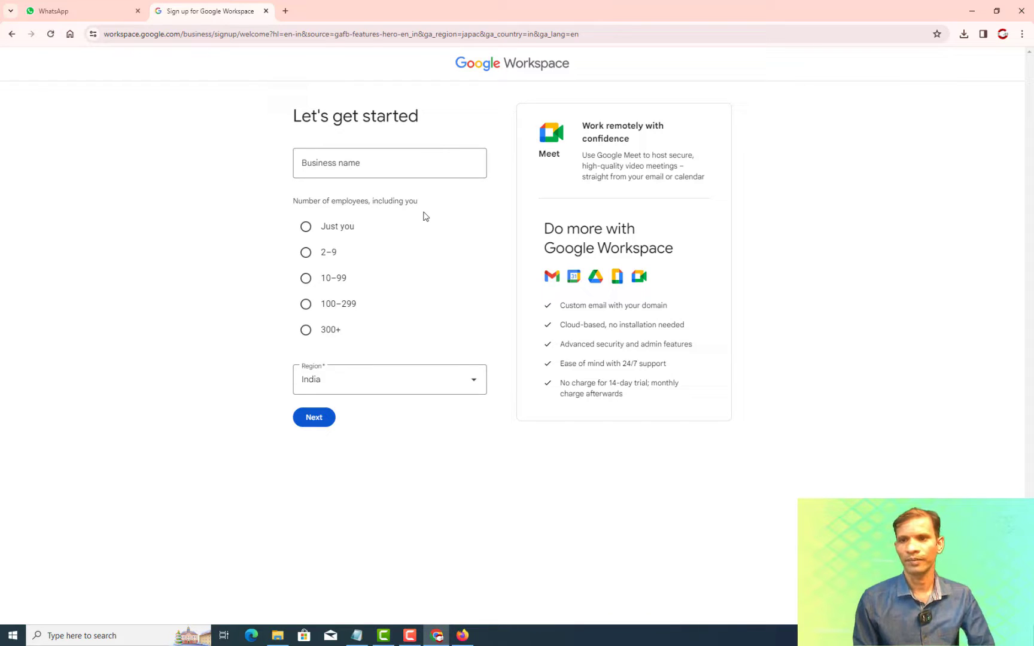
Enter the business name 'Demo It designer' with just one employee and continue.
{"action": "left_click", "coordinate": [414, 161]}
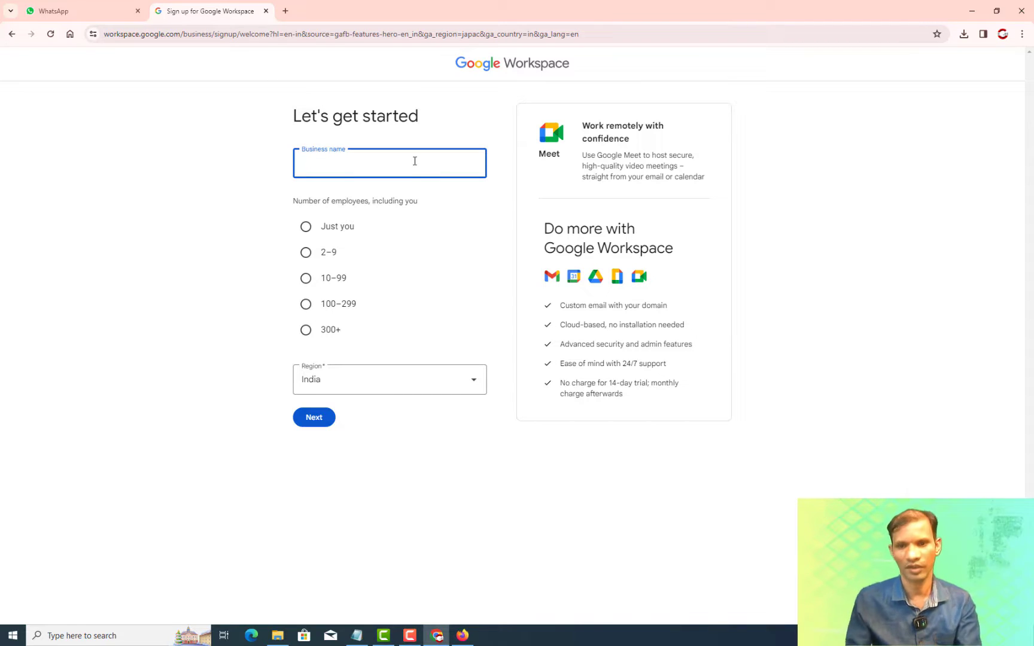
{"action": "type", "text": "Demoo"}
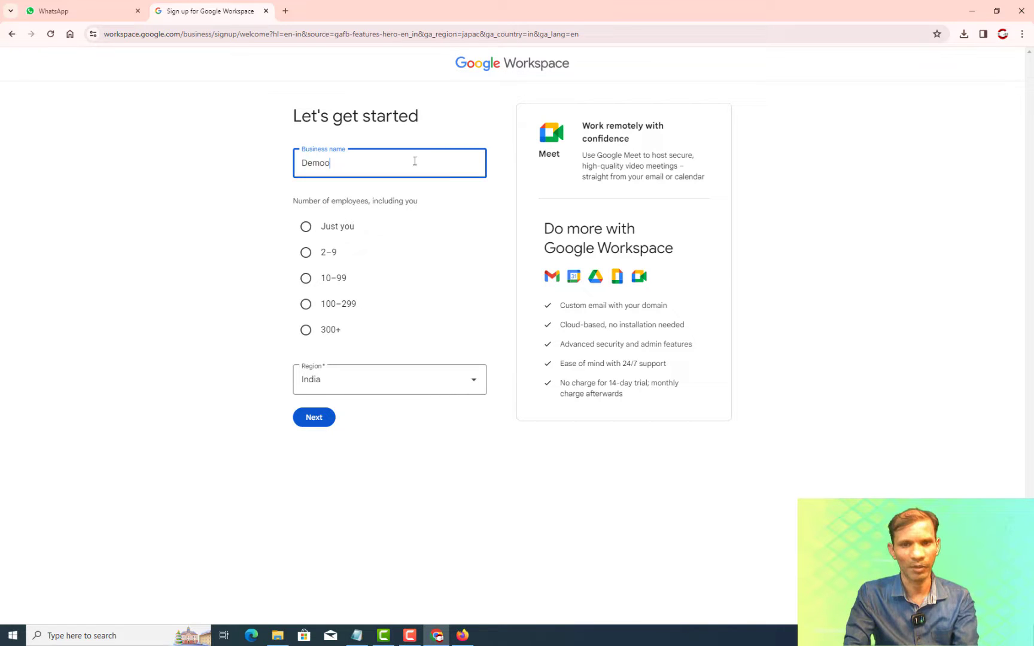
{"action": "key", "text": "BackSpace"}
{"action": "type", "text": "It"}
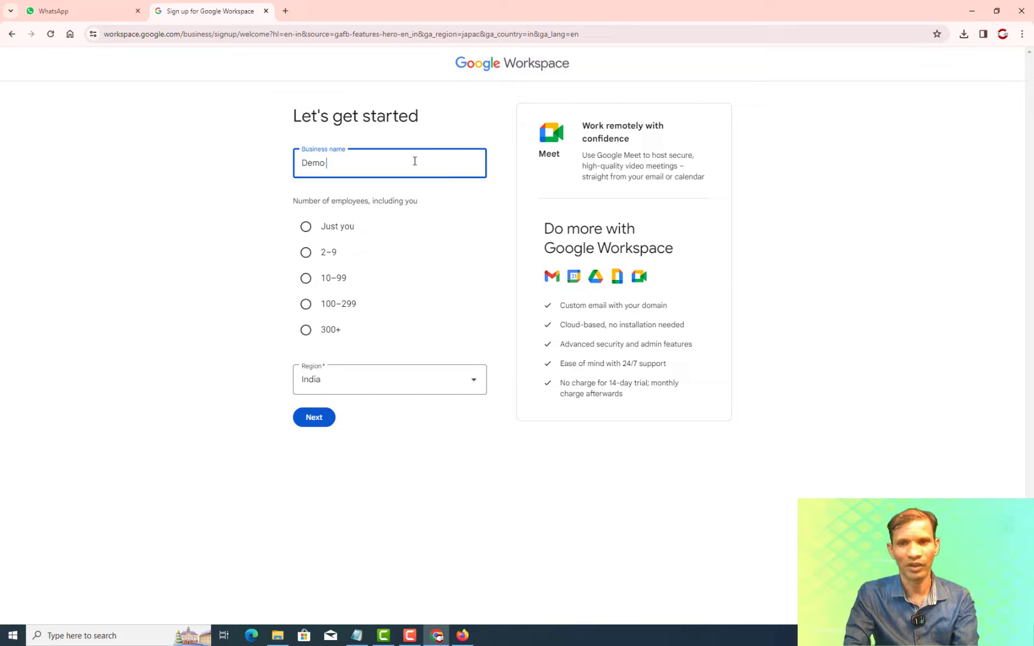
{"action": "type", "text": " desi"}
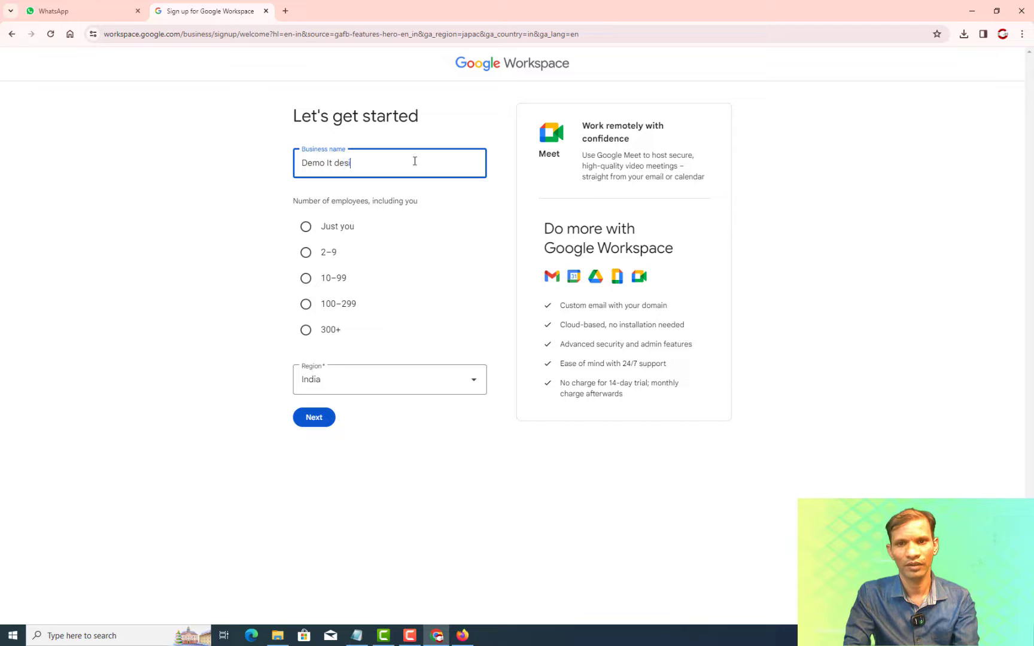
{"action": "type", "text": "gner"}
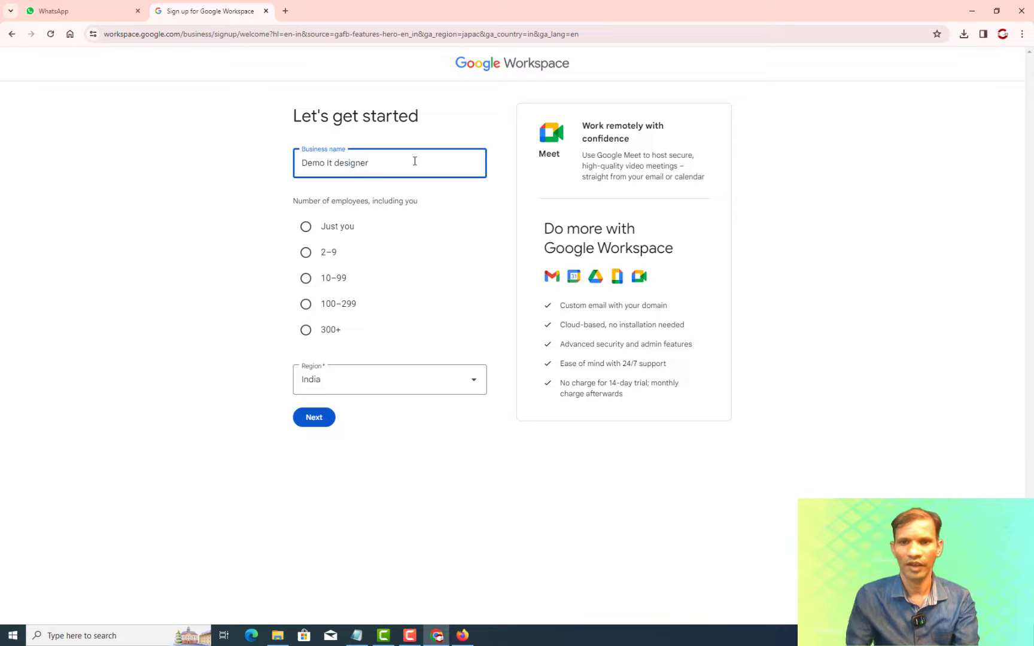
{"action": "left_click", "coordinate": [305, 226]}
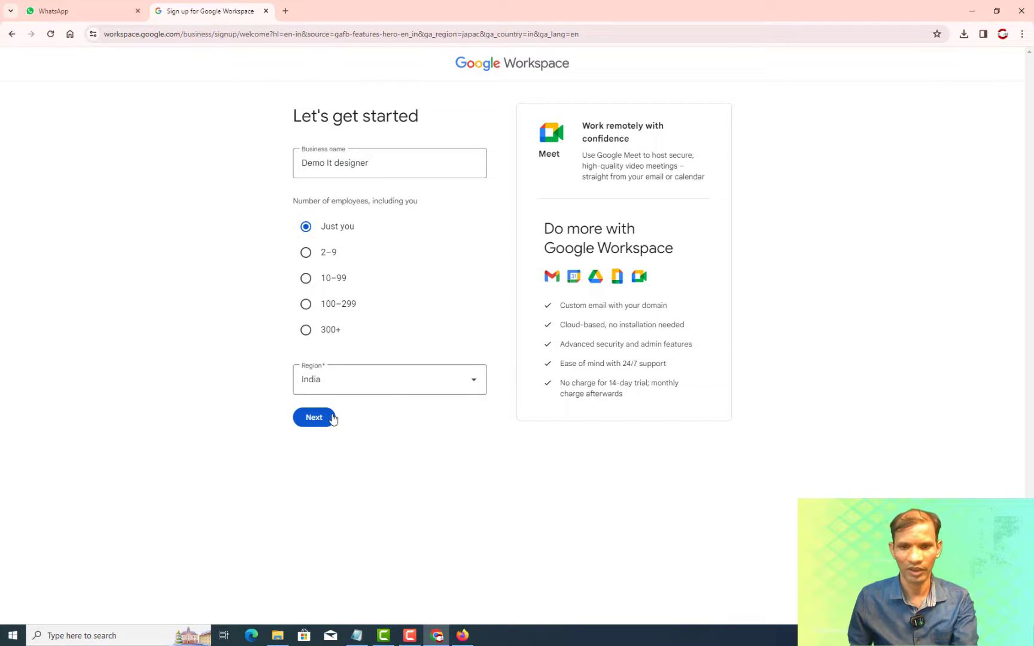
{"action": "left_click", "coordinate": [314, 417]}
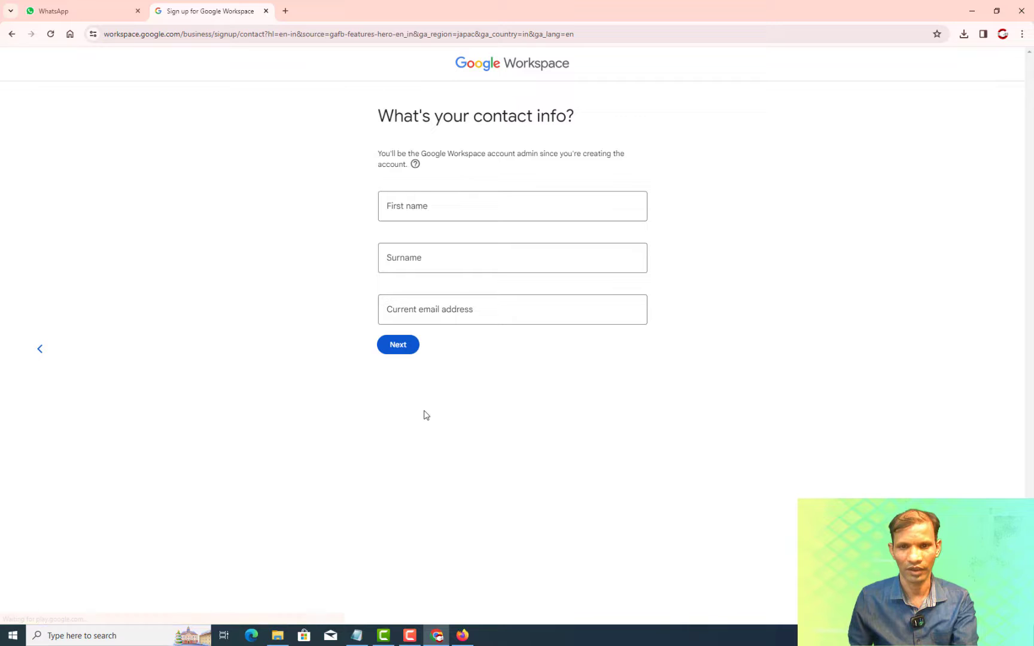
Fill in the admin's first name, surname and current e-mail address, then submit.
{"action": "left_click", "coordinate": [471, 205]}
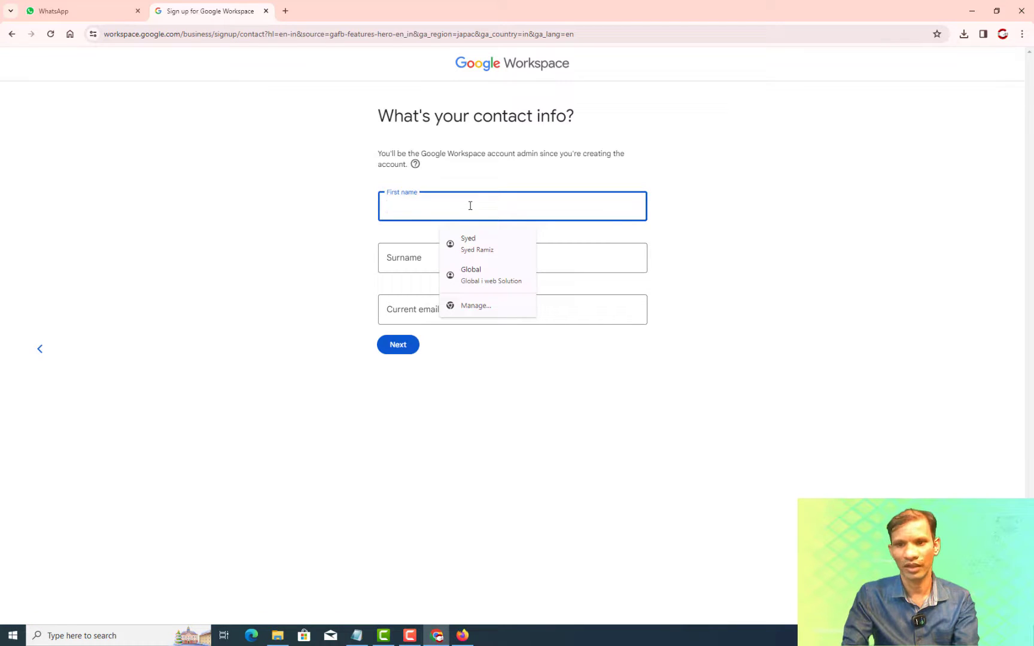
{"action": "key", "text": "Tab"}
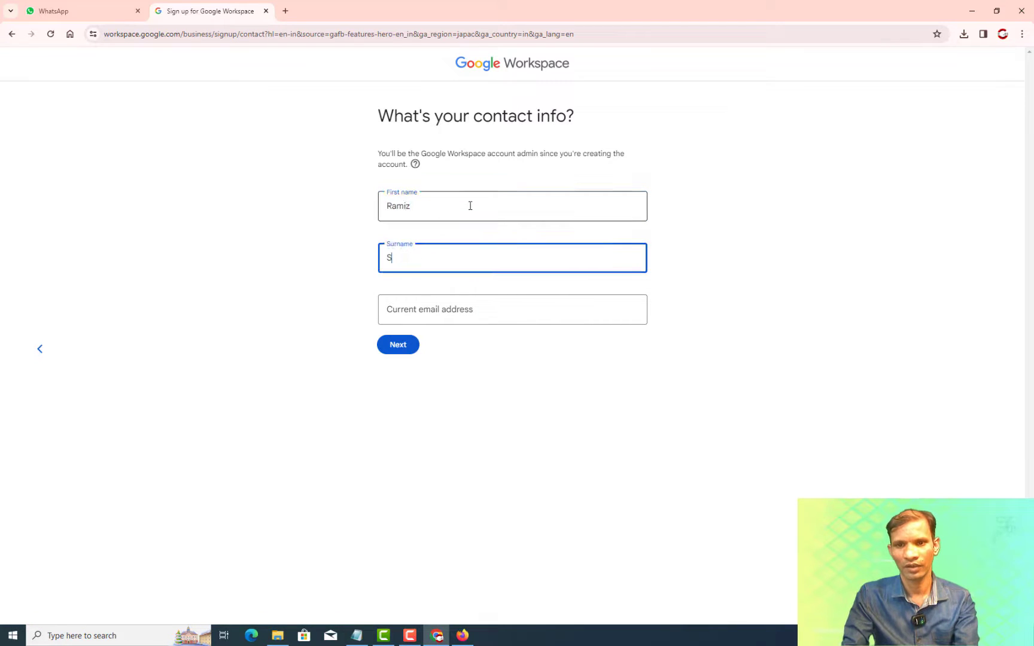
{"action": "key", "text": "Tab"}
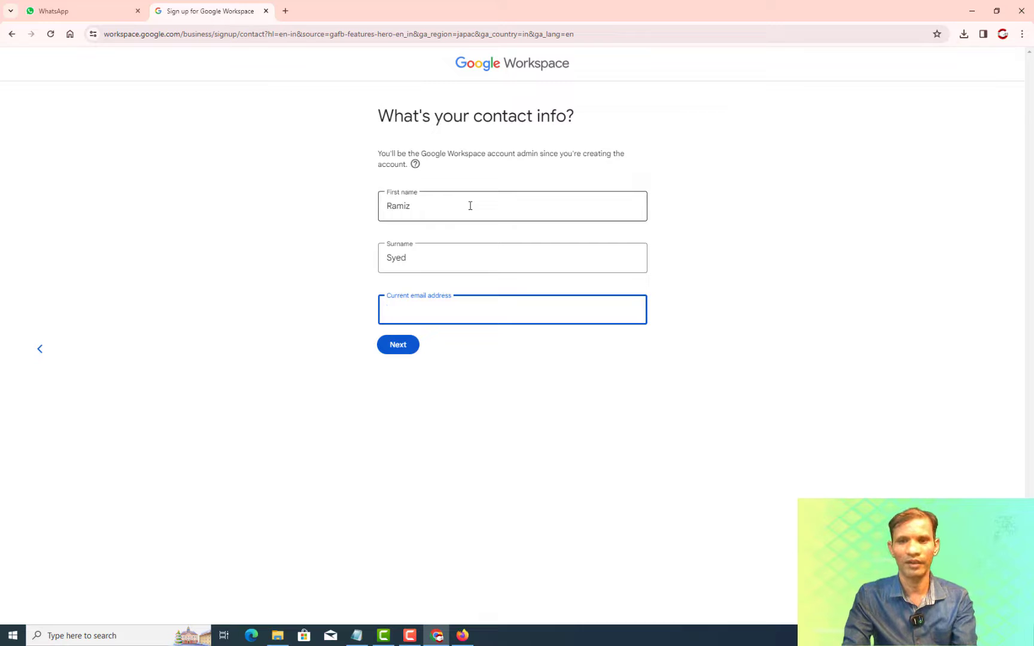
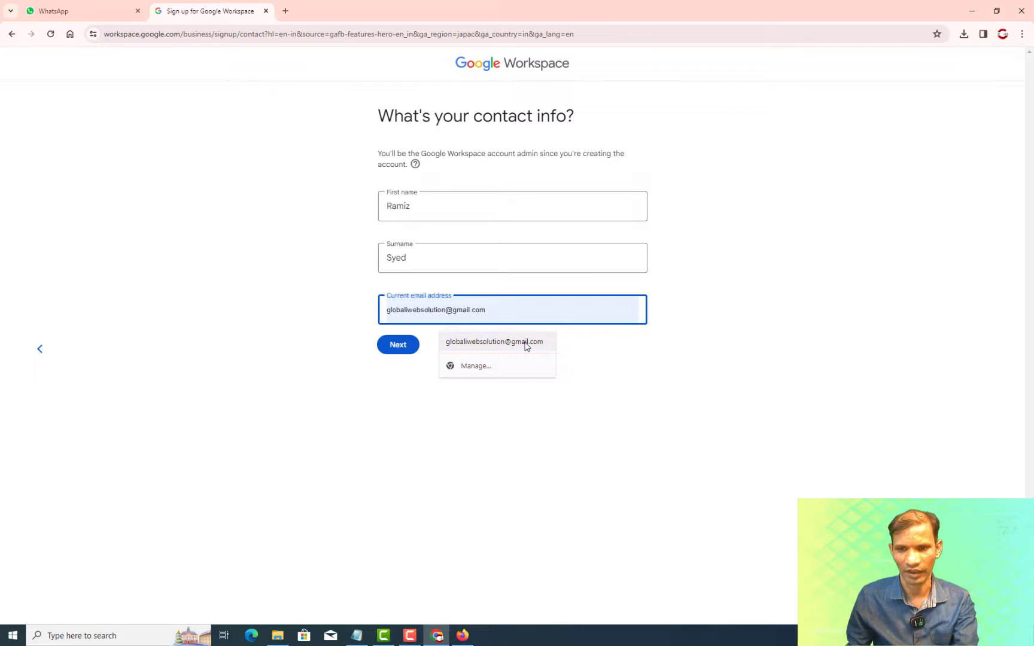
{"action": "left_click", "coordinate": [525, 343]}
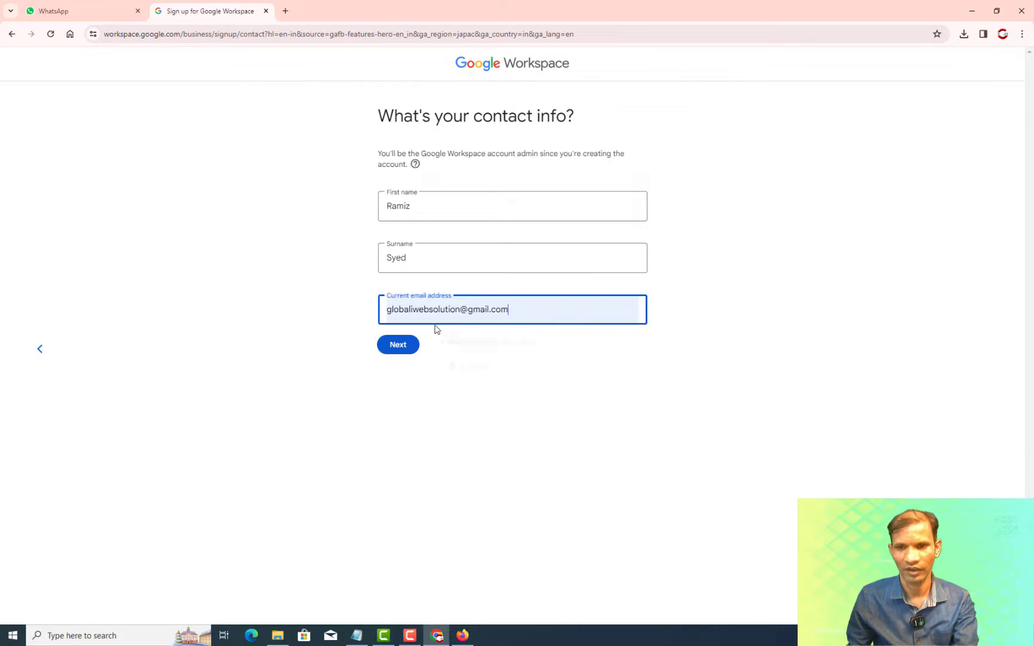
{"action": "left_click", "coordinate": [397, 352]}
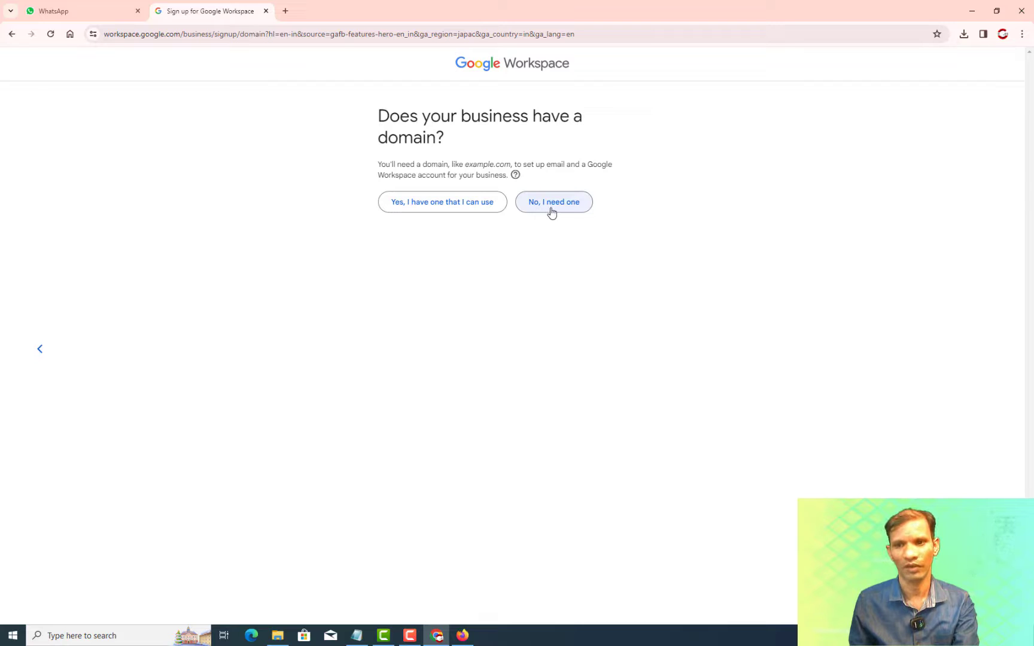
Use the existing domain demo.itdesigner.co.in for the account and confirm it.
{"action": "left_click", "coordinate": [442, 212]}
{"action": "left_click", "coordinate": [504, 216]}
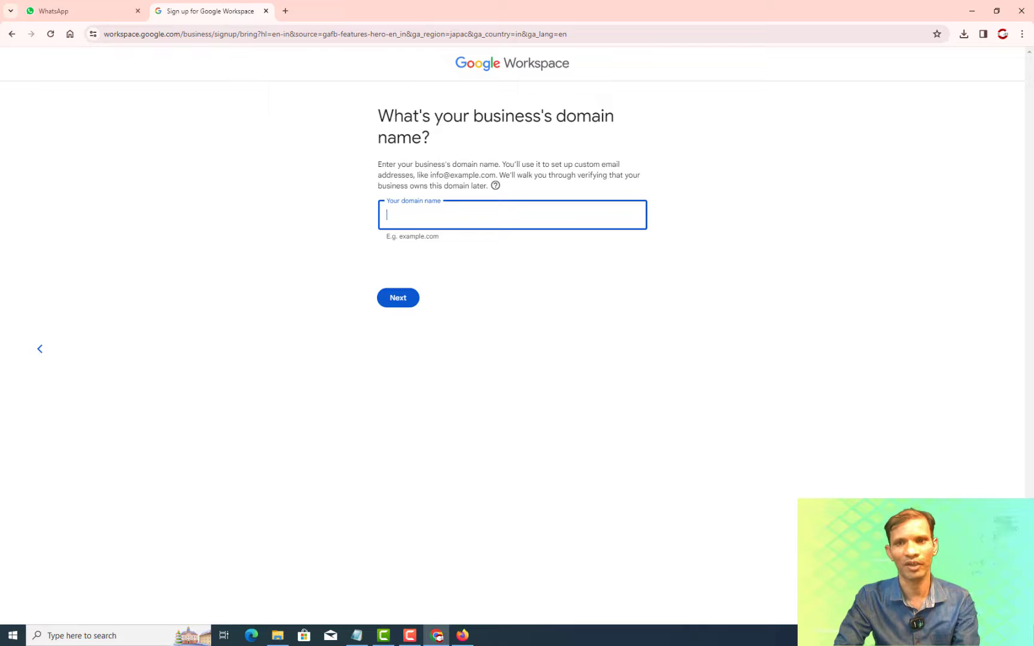
{"action": "type", "text": "demo."}
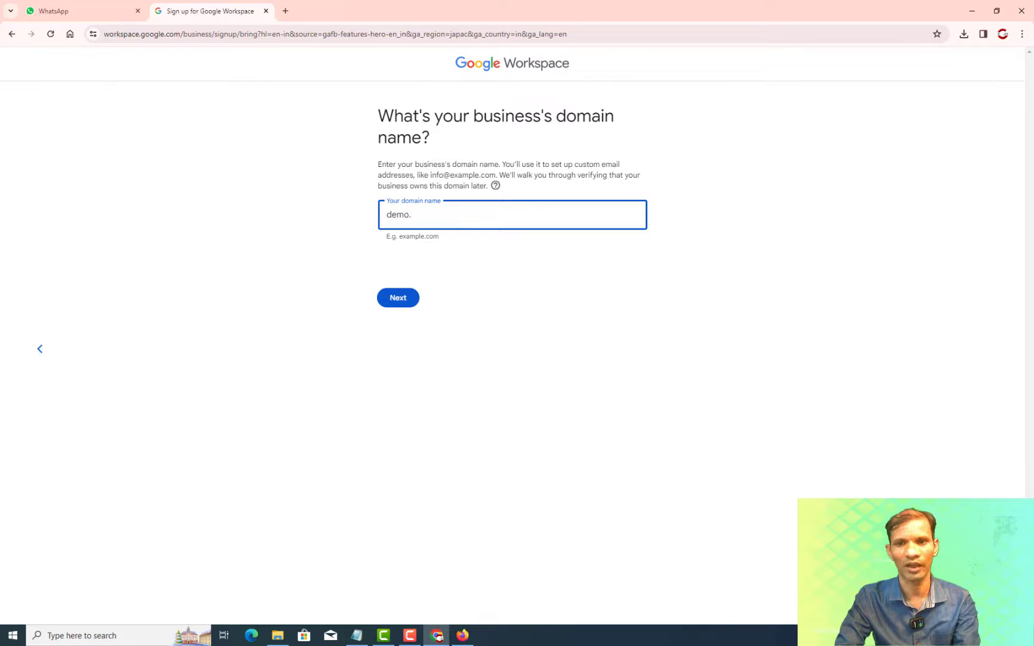
{"action": "type", "text": "itdesig"}
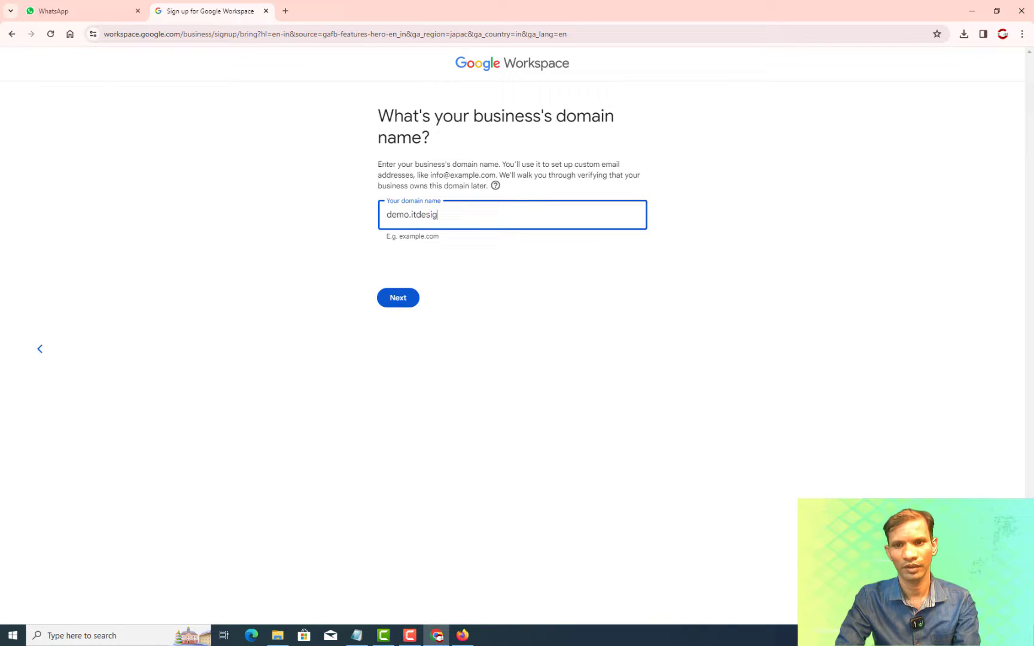
{"action": "type", "text": "ner.co.in"}
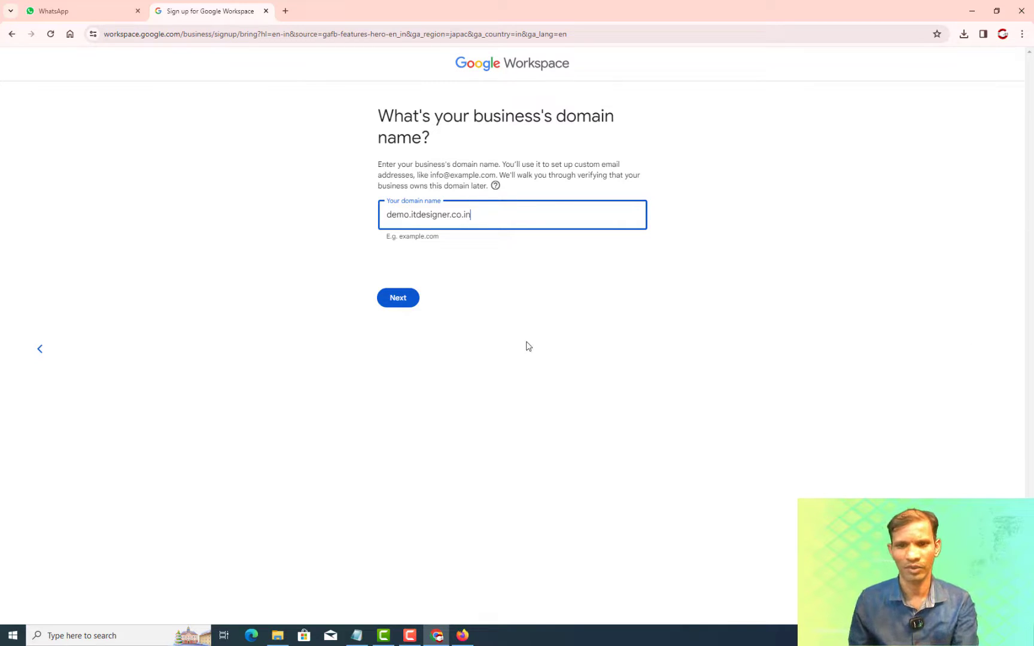
{"action": "left_click", "coordinate": [407, 299]}
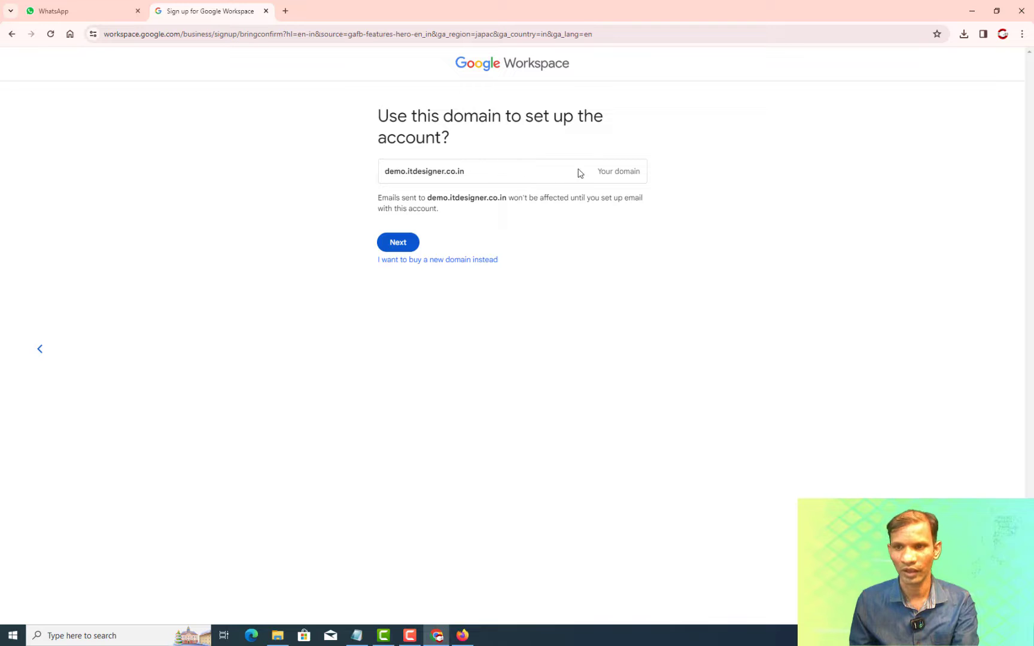
{"action": "left_click", "coordinate": [403, 247]}
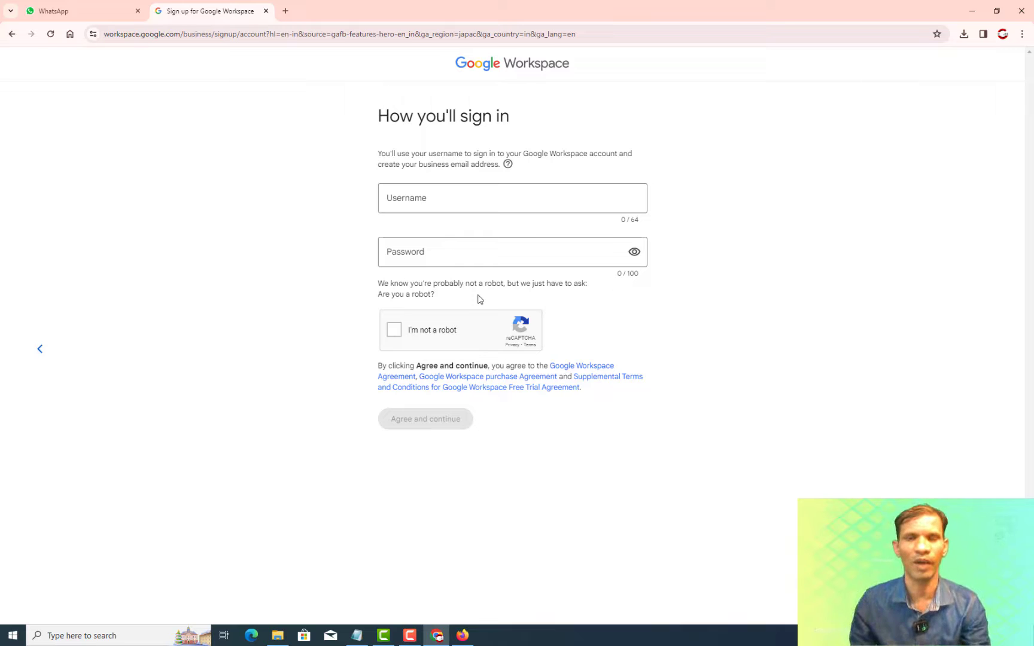
Create the username 'admin' with a password, pass the robot check, agree to terms, decline saving the password.
{"action": "left_click", "coordinate": [453, 197]}
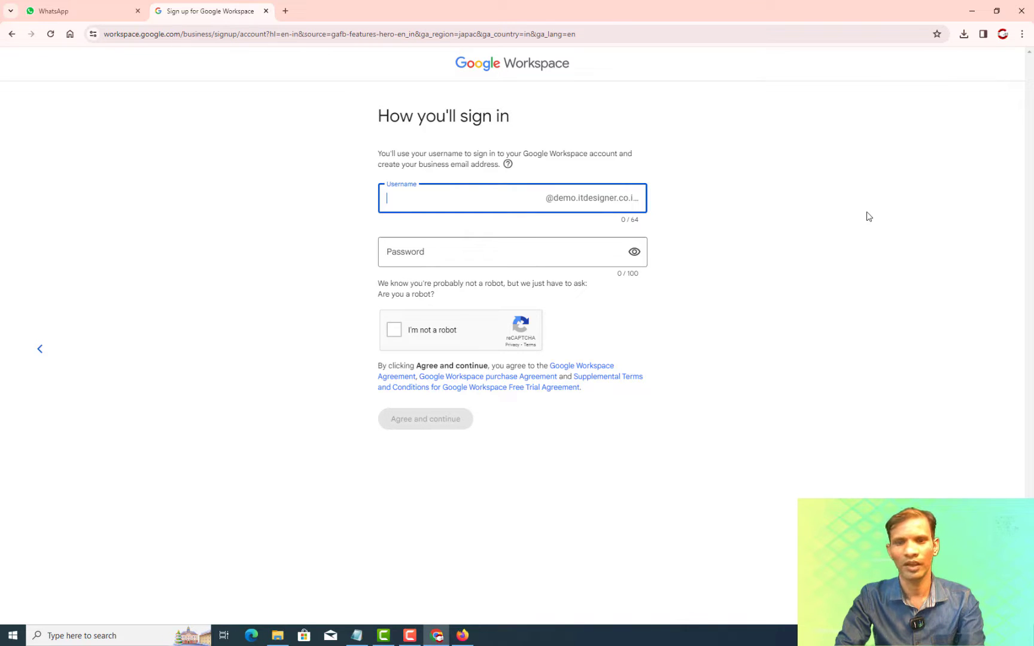
{"action": "type", "text": "admin"}
{"action": "key", "text": "Tab"}
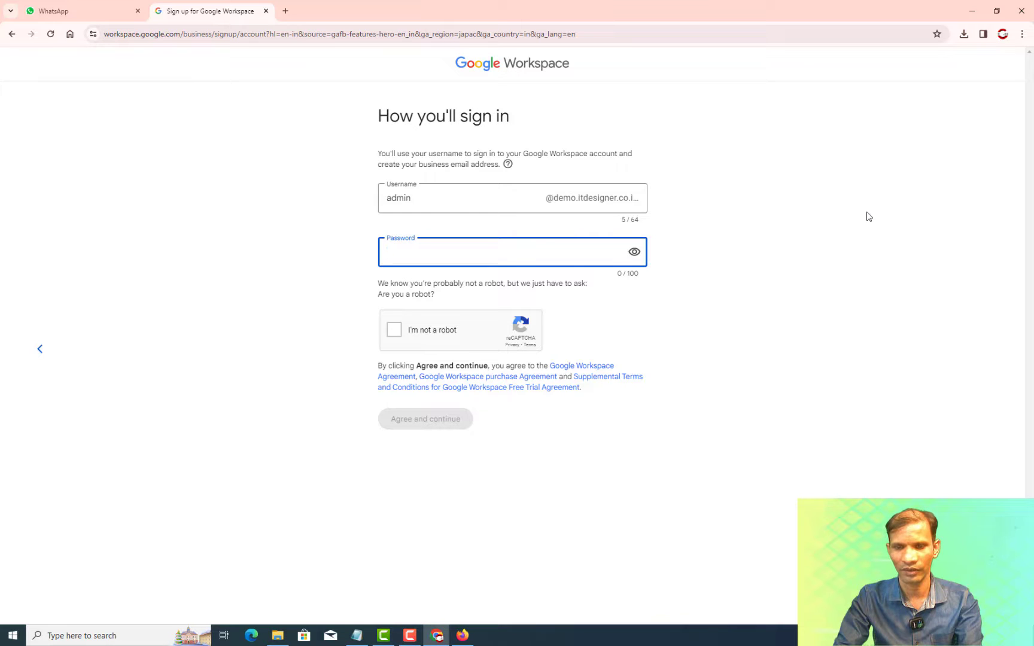
{"action": "type", "text": "•••••••••"}
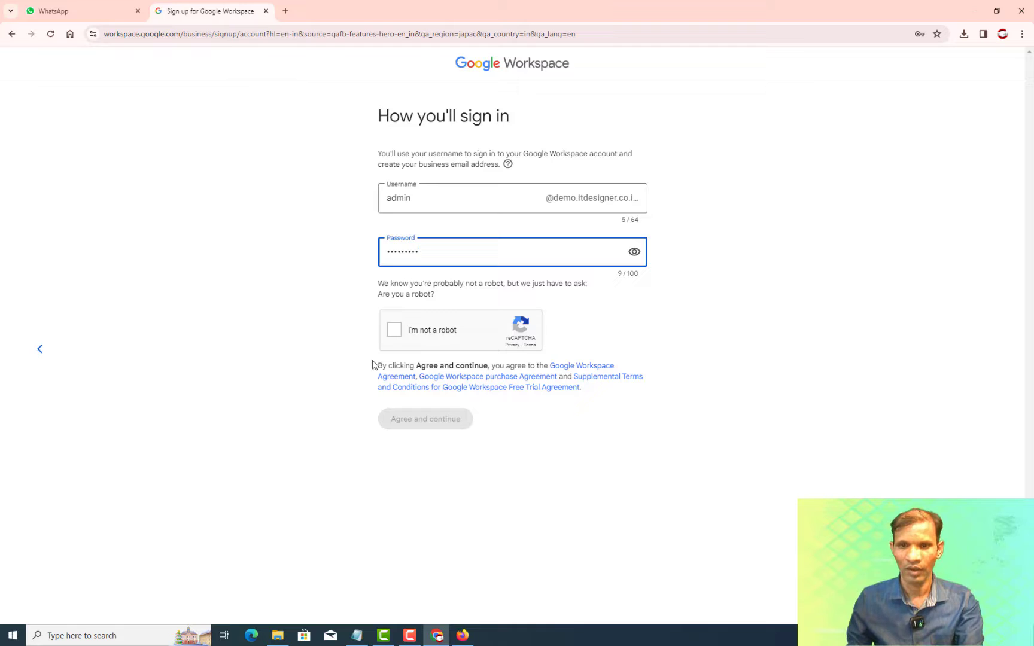
{"action": "left_click", "coordinate": [394, 333]}
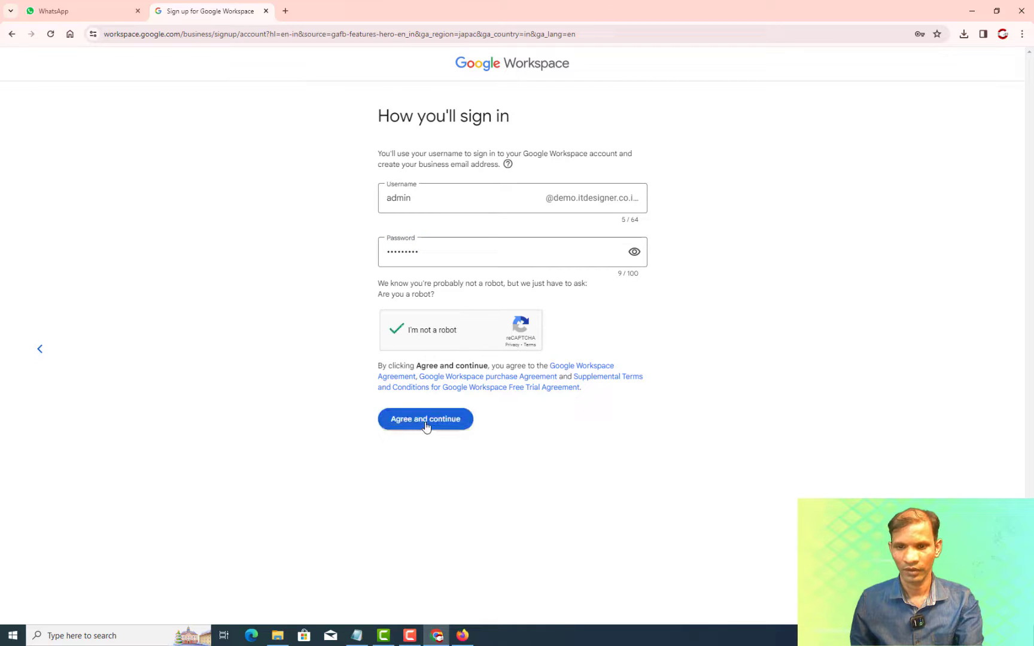
{"action": "left_click", "coordinate": [412, 427]}
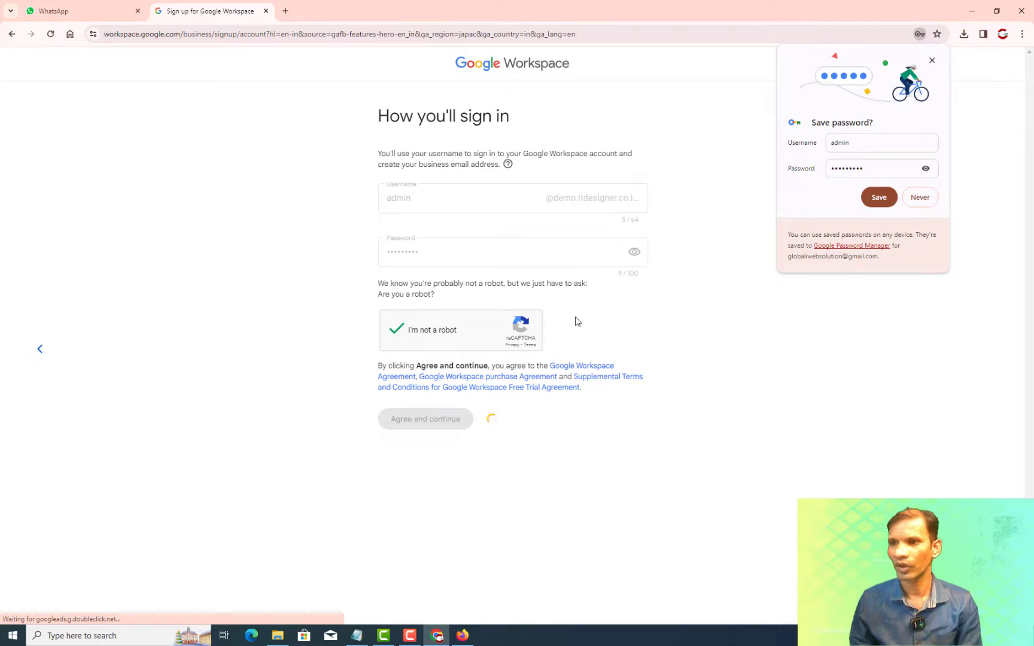
{"action": "left_click", "coordinate": [920, 198]}
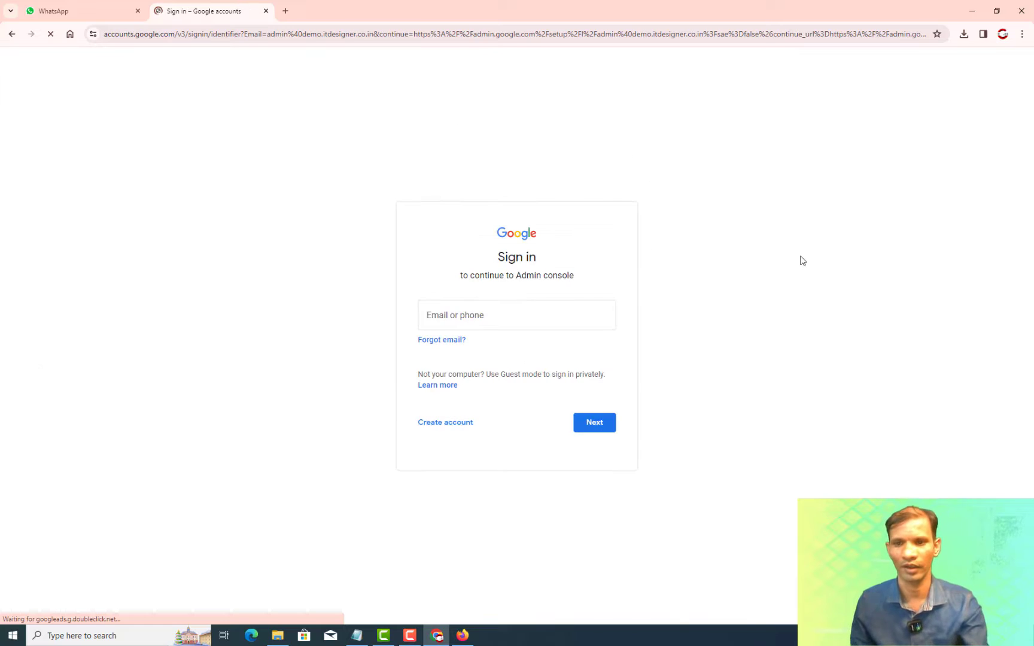
Sign in with the new admin account's e-mail and password.
{"action": "left_click", "coordinate": [531, 312]}
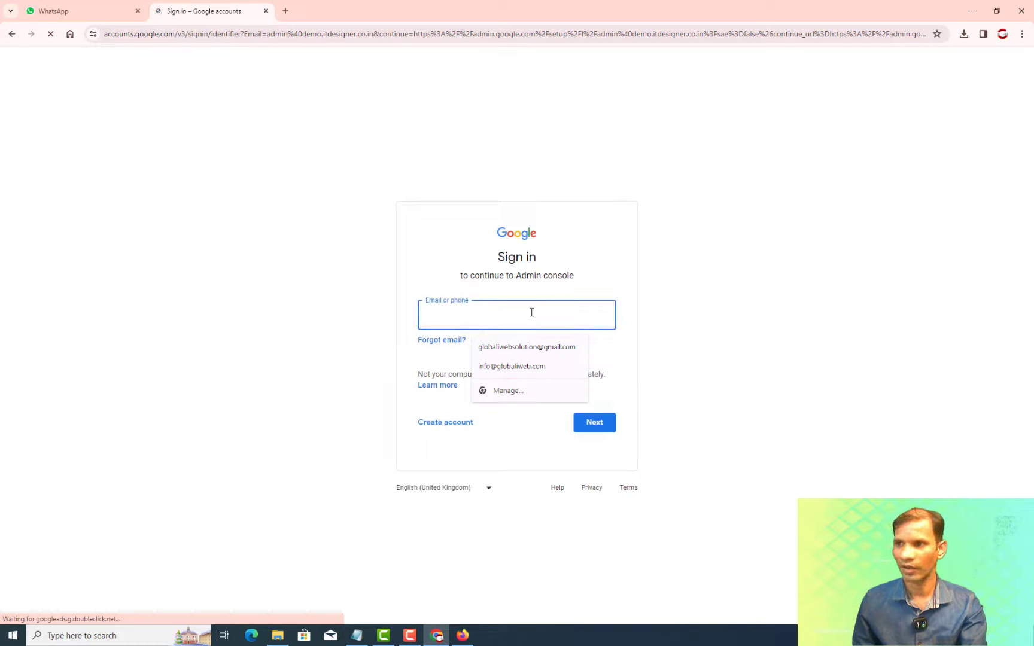
{"action": "key", "text": "ctrl+v"}
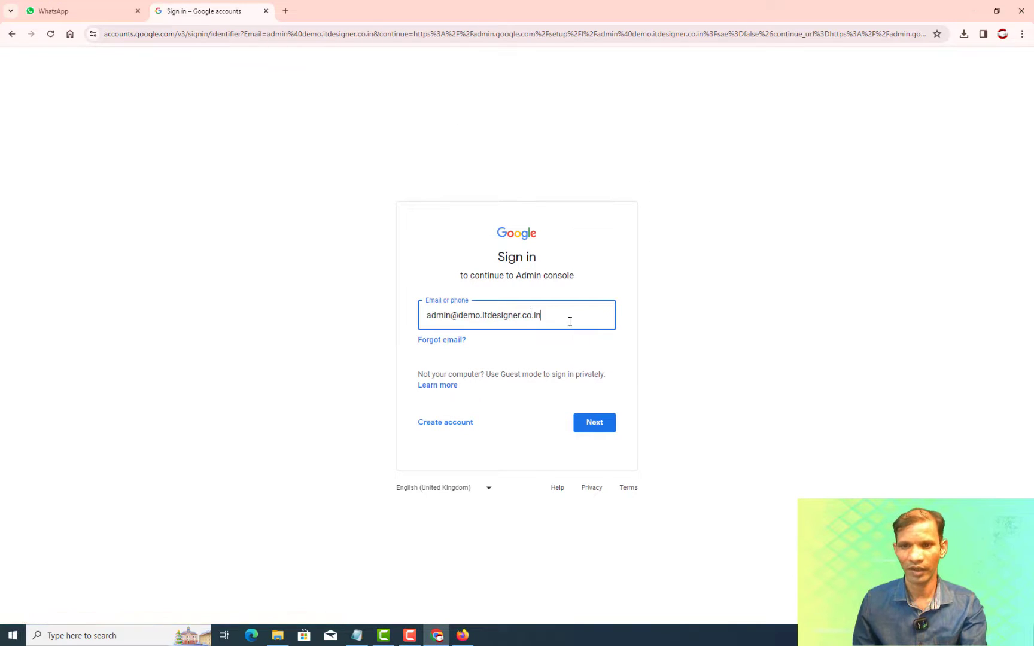
{"action": "left_click", "coordinate": [602, 426]}
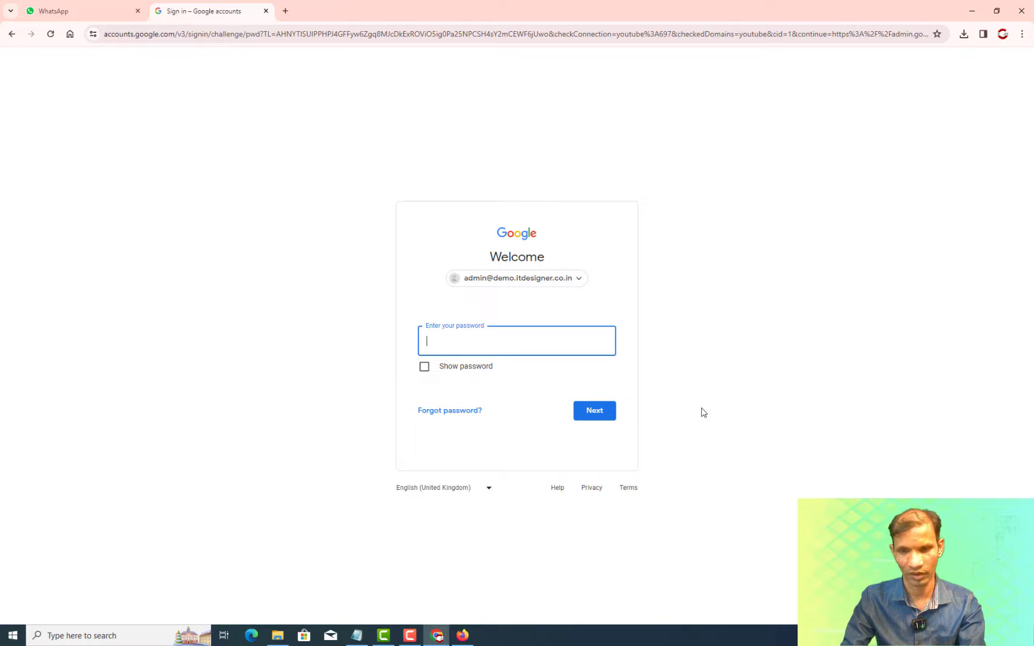
{"action": "type", "text": "•••••••••"}
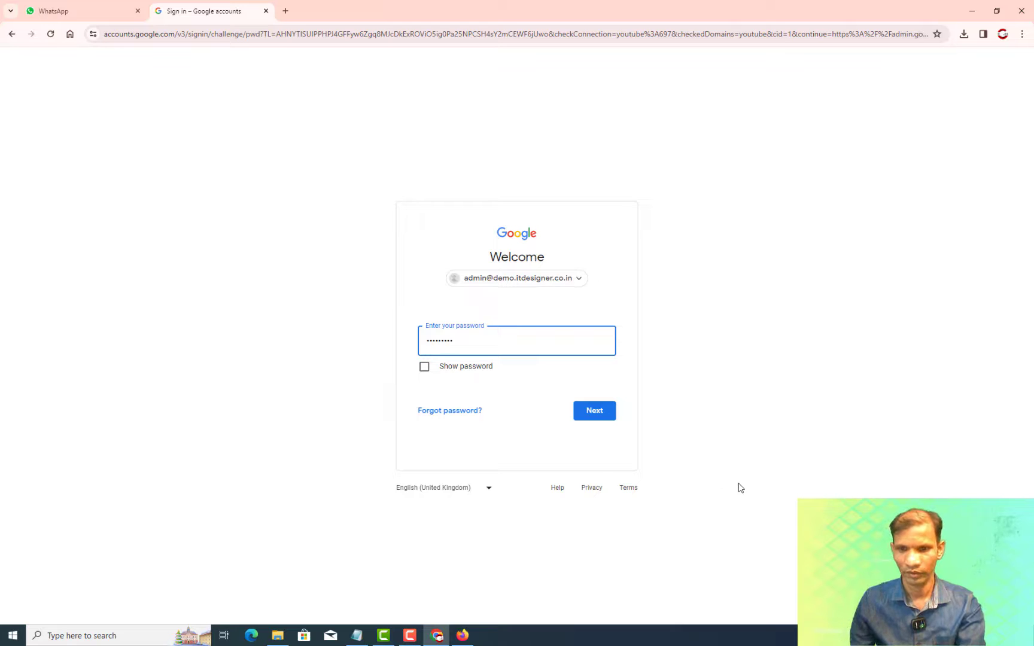
{"action": "left_click", "coordinate": [594, 410]}
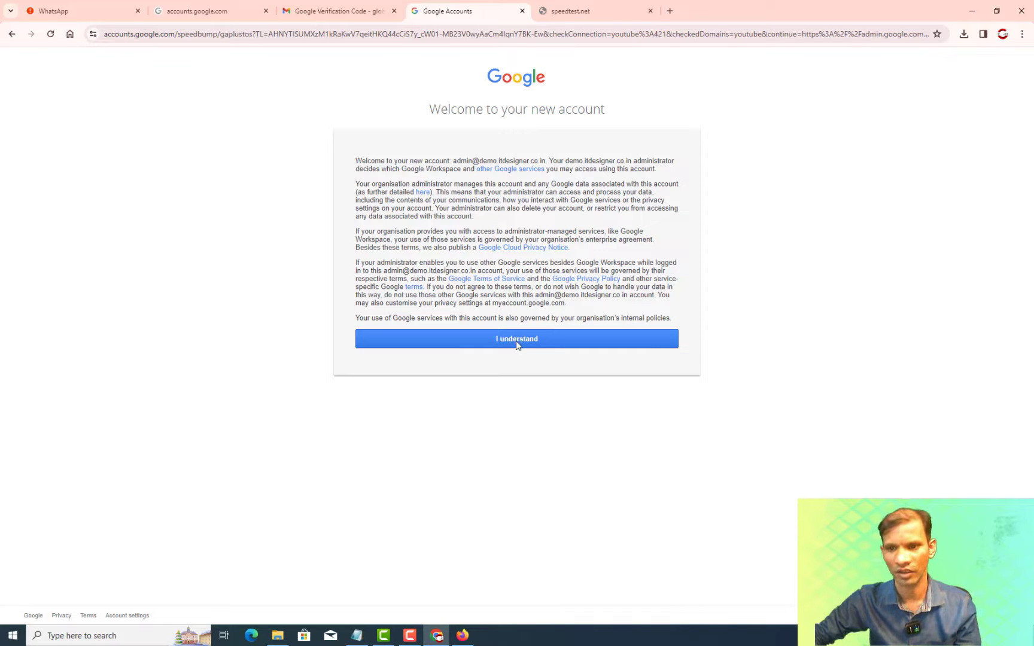
Accept the new-account terms and set a stronger admin password after the weak one is rejected.
{"action": "left_click", "coordinate": [518, 345]}
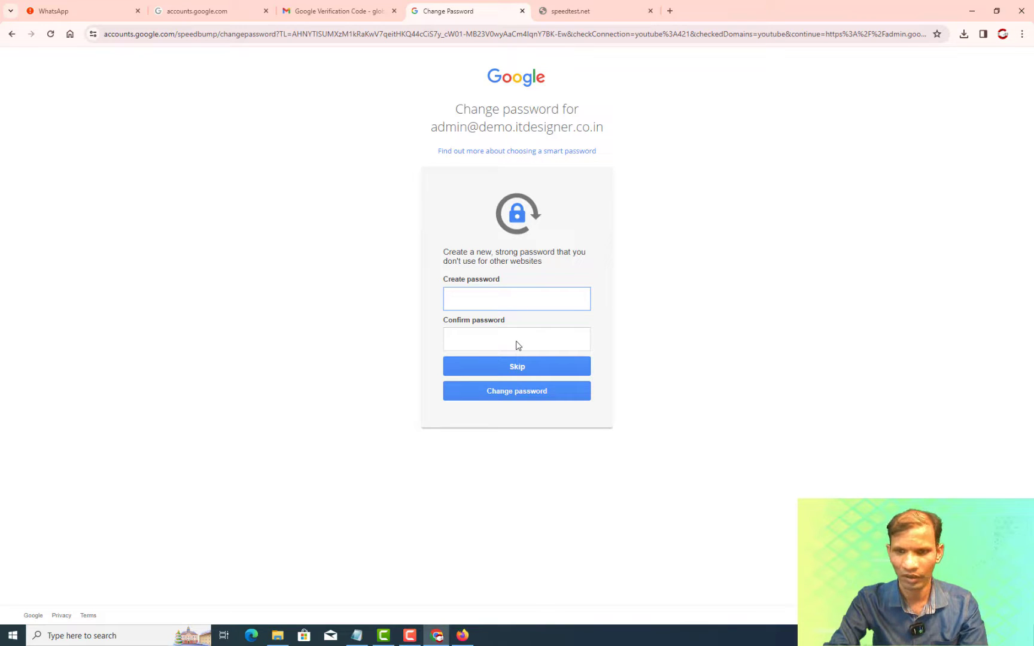
{"action": "type", "text": "*****"}
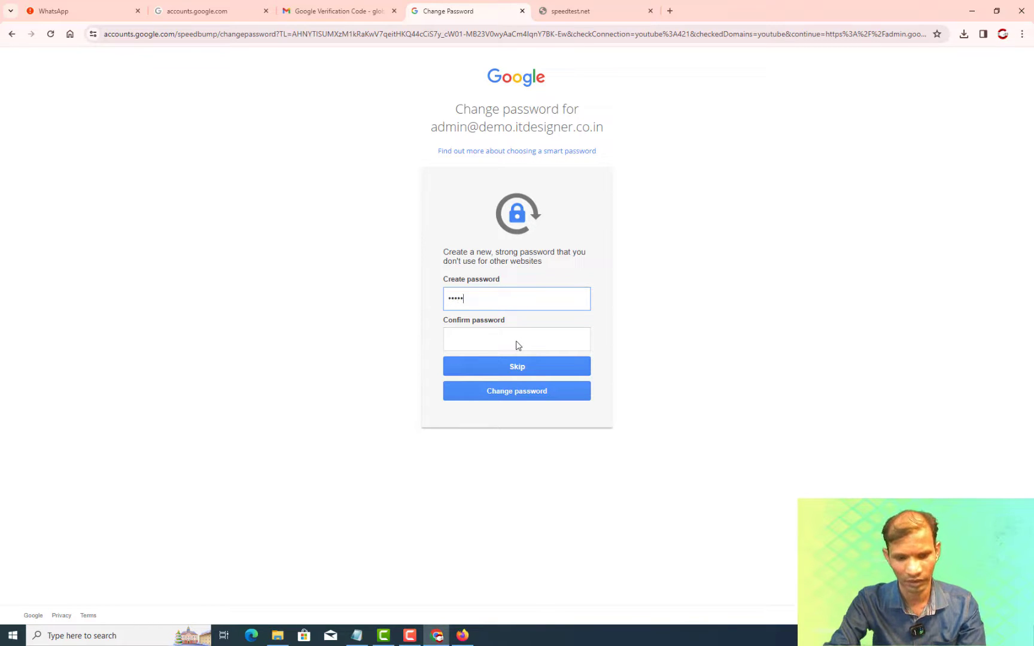
{"action": "type", "text": "***"}
{"action": "left_click", "coordinate": [518, 345]}
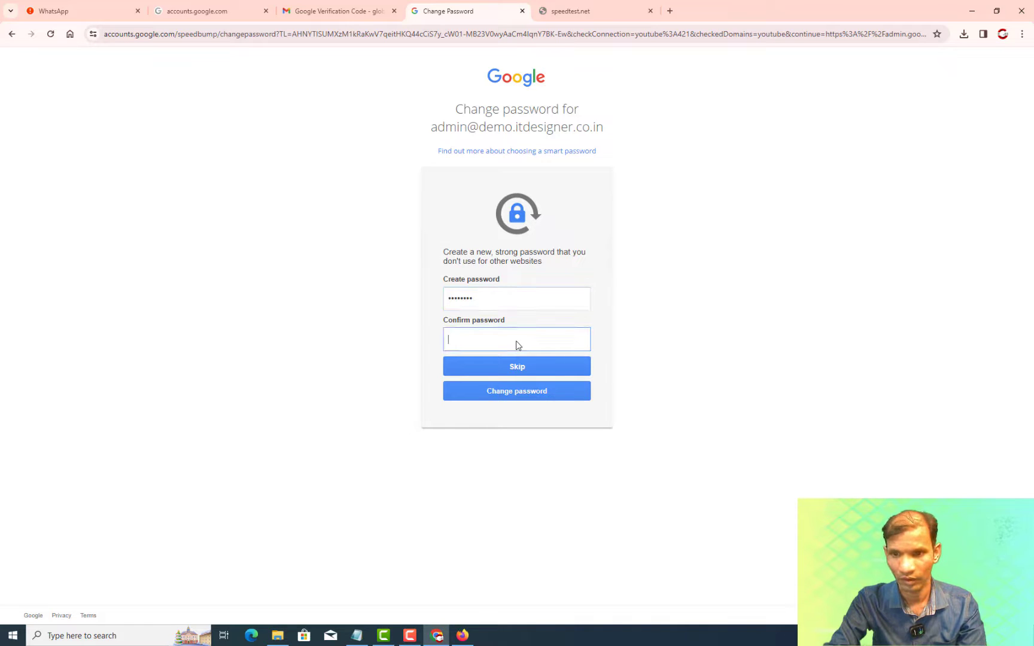
{"action": "type", "text": "********"}
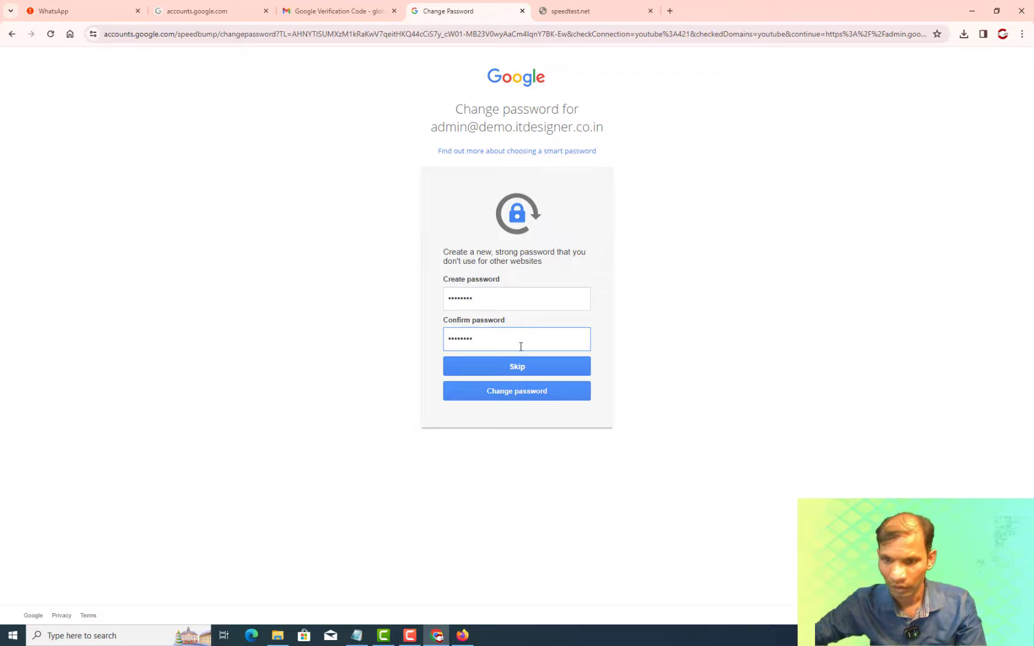
{"action": "left_click", "coordinate": [515, 395]}
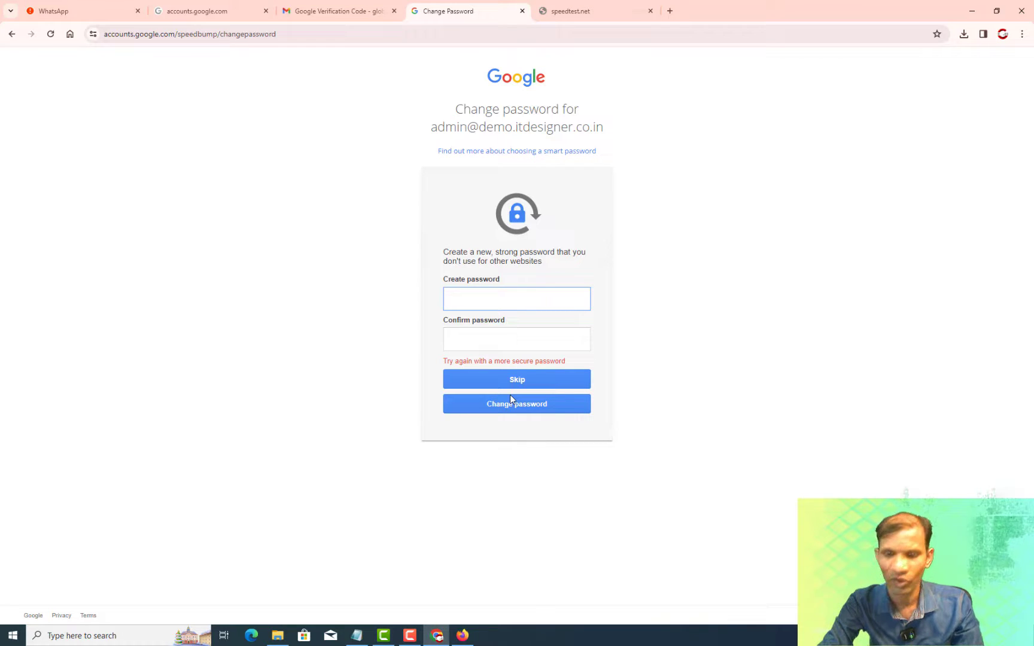
{"action": "type", "text": "•••••••••"}
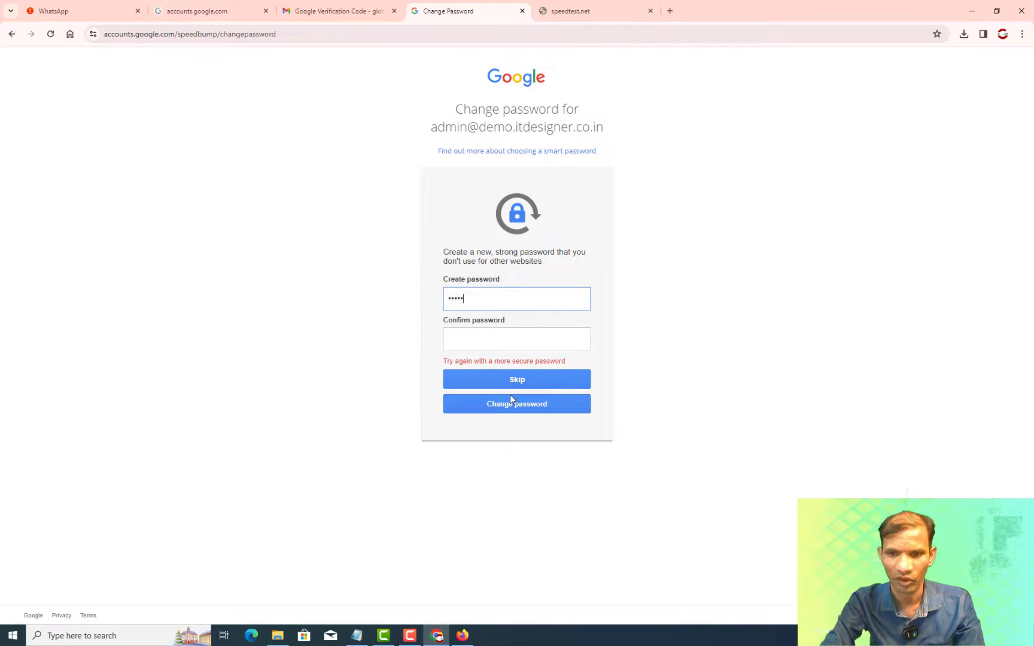
{"action": "key", "text": "Tab"}
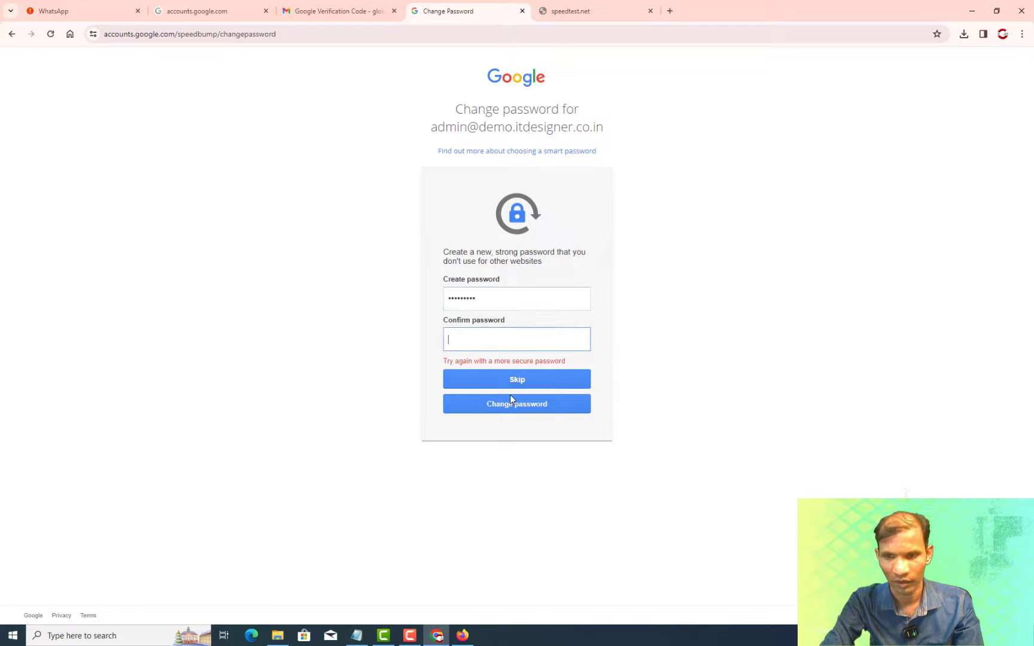
{"action": "type", "text": "•••••••••"}
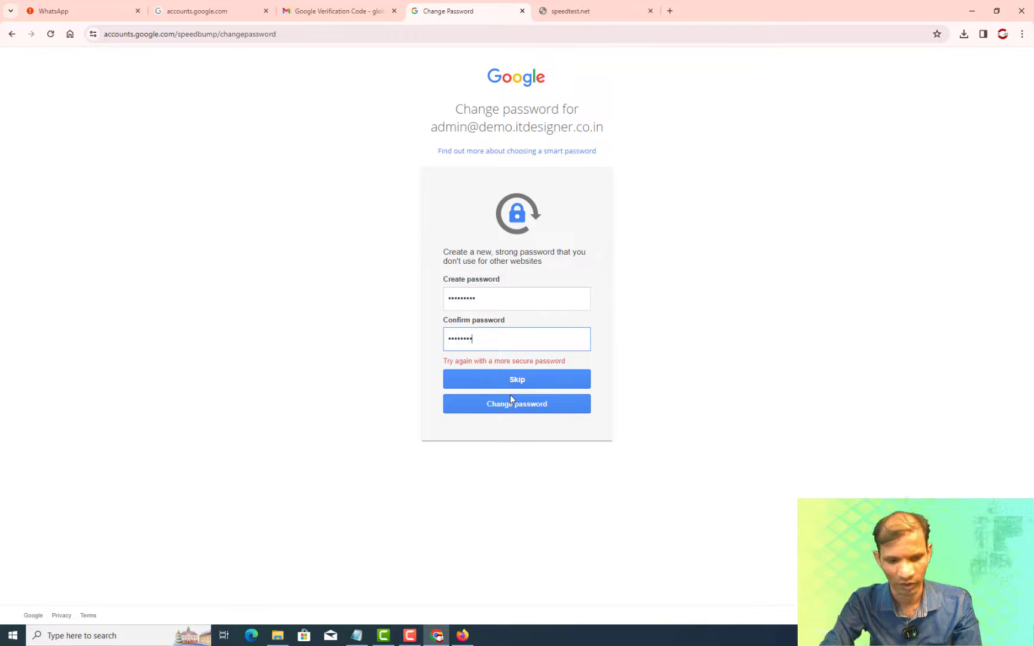
{"action": "key", "text": "Return"}
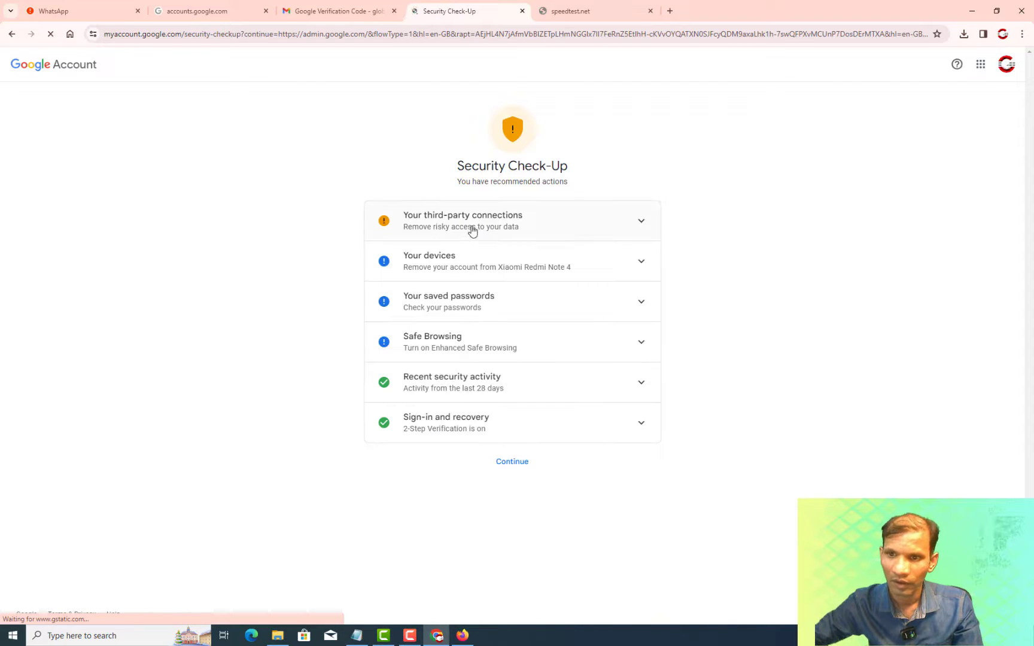
Skip past the Security Check-Up and choose the new admin account to continue.
{"action": "left_click", "coordinate": [518, 466]}
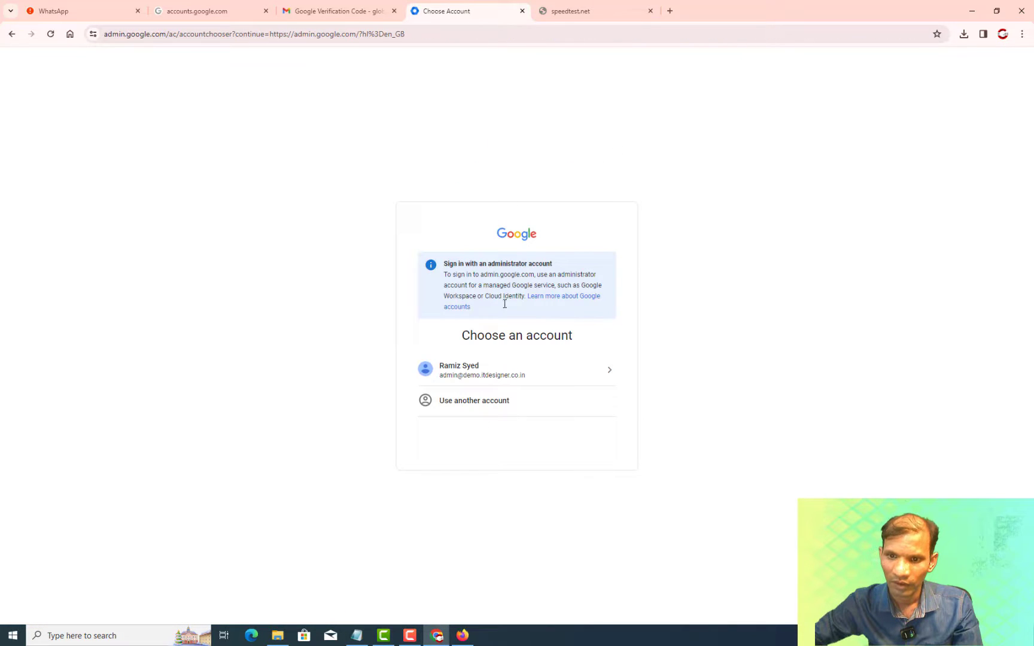
{"action": "left_click", "coordinate": [538, 373]}
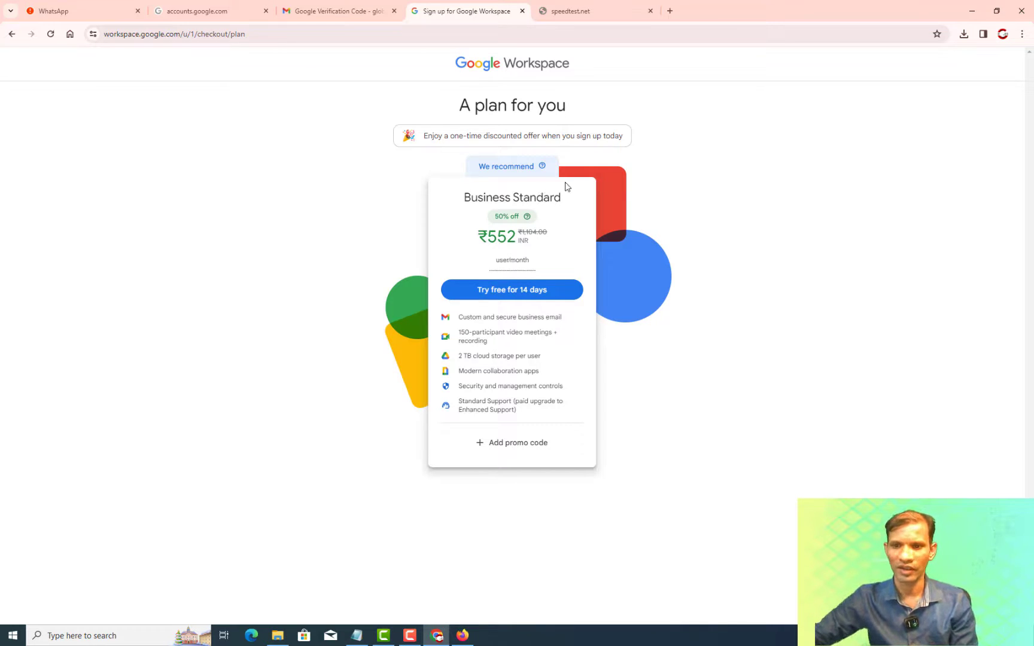
Choose the Business Standard 14-day free trial and look over the Review and check out form.
{"action": "left_click", "coordinate": [514, 297]}
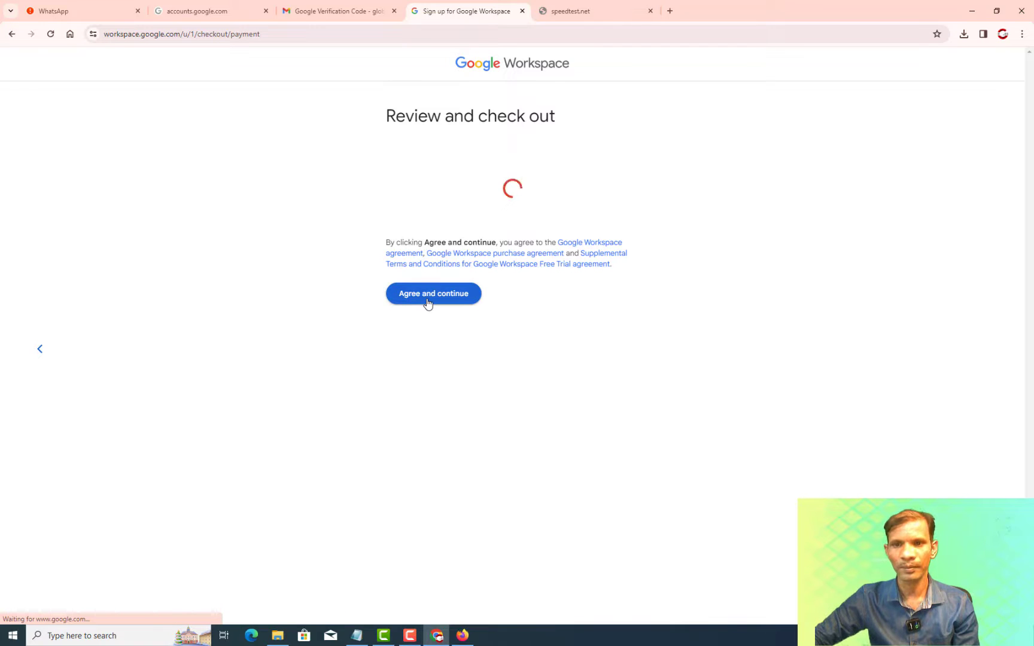
{"action": "scroll", "coordinate": [544, 308], "scroll_direction": "down", "scroll_amount": 8}
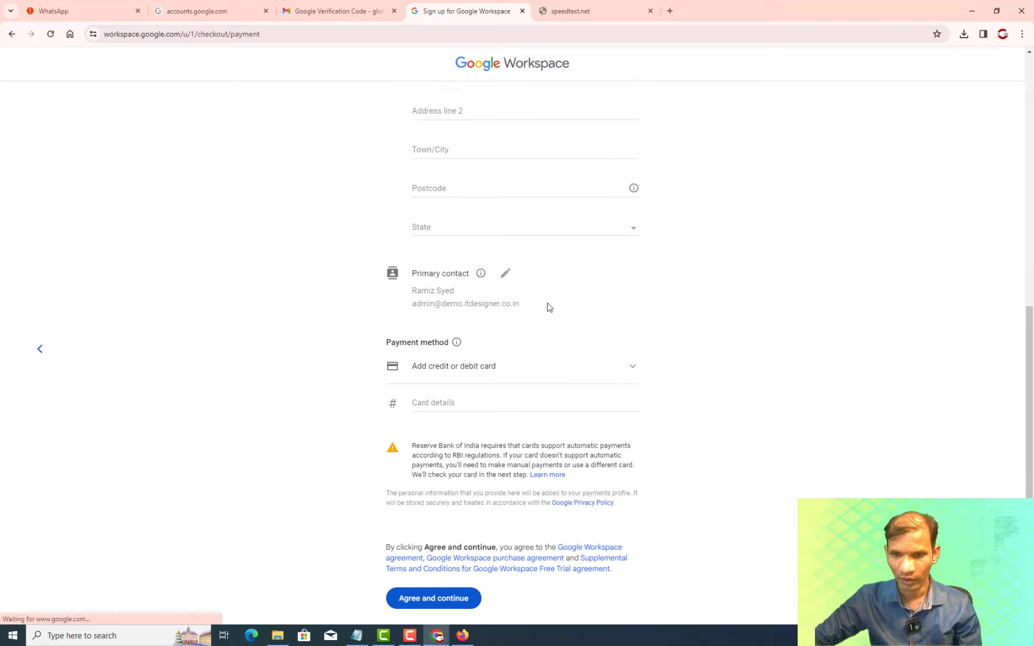
{"action": "scroll", "coordinate": [547, 307], "scroll_direction": "down", "scroll_amount": 1}
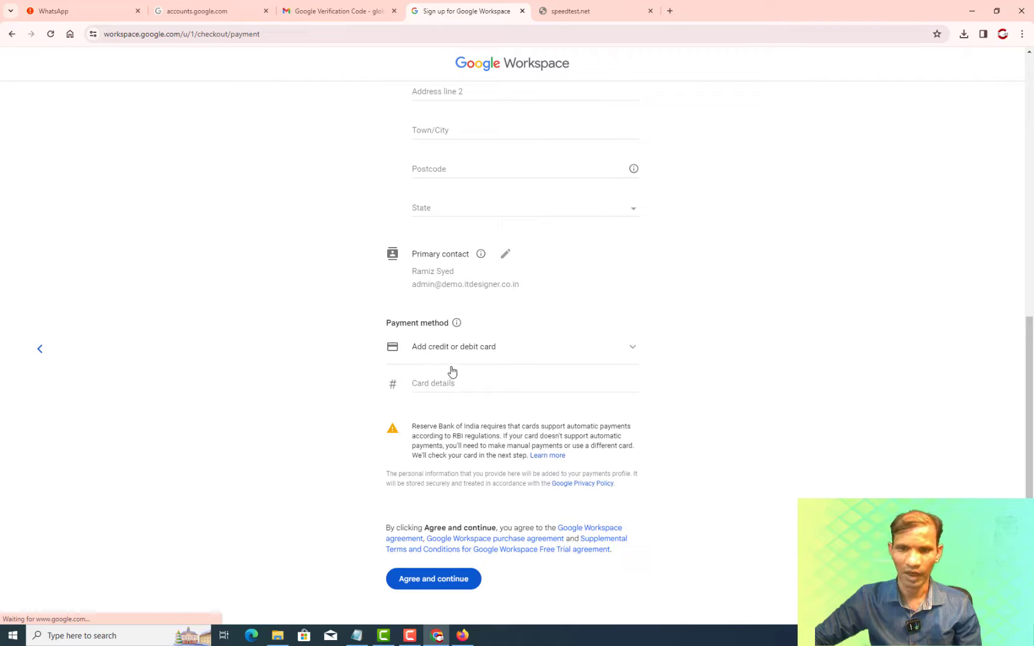
{"action": "scroll", "coordinate": [665, 341], "scroll_direction": "up", "scroll_amount": 2}
{"action": "scroll", "coordinate": [670, 346], "scroll_direction": "up", "scroll_amount": 7}
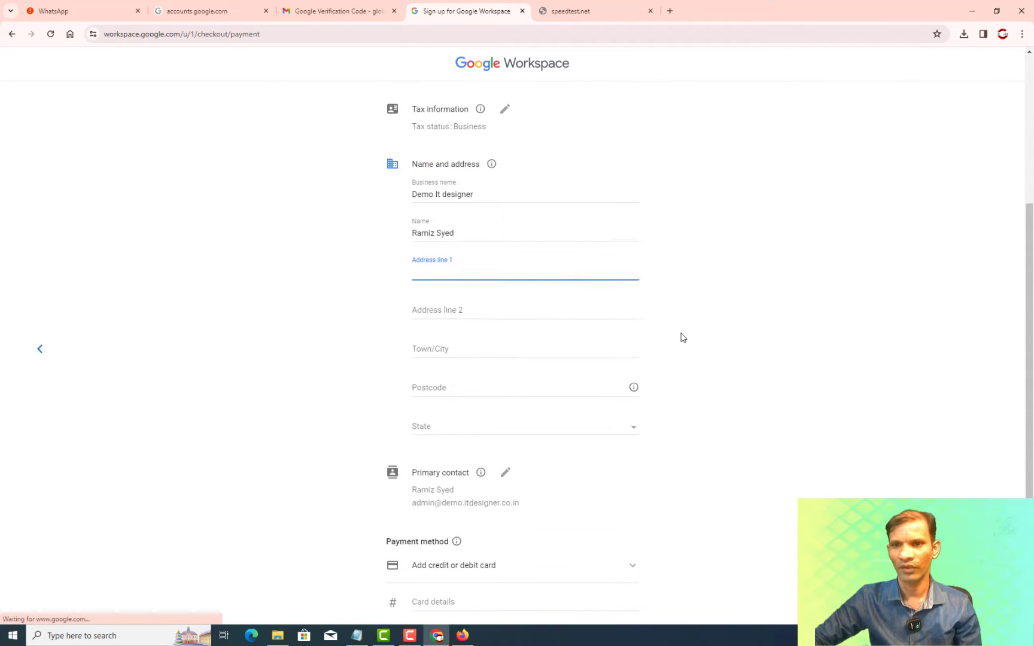